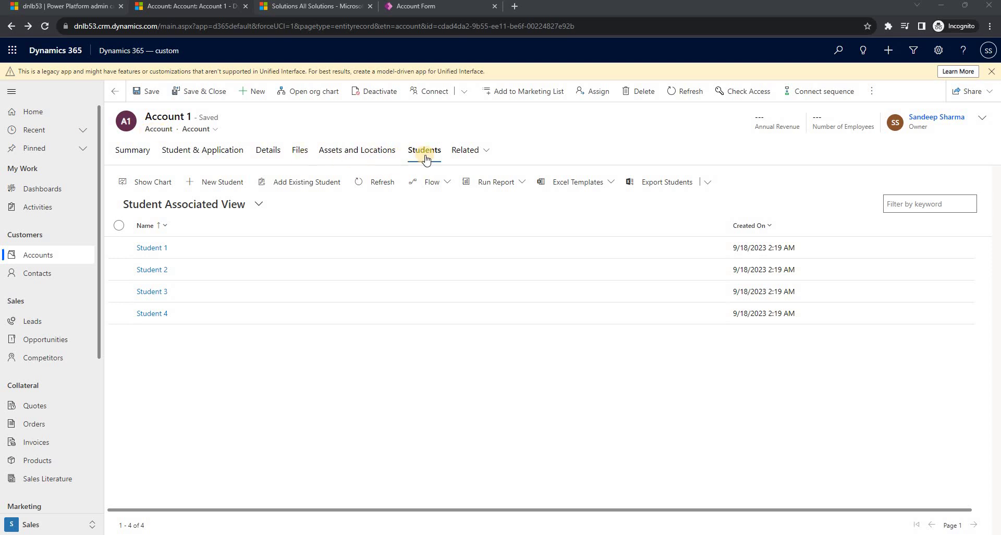
Step: Open Student 1 from the account's student list and view its related record Application 1
left_click(156, 249)
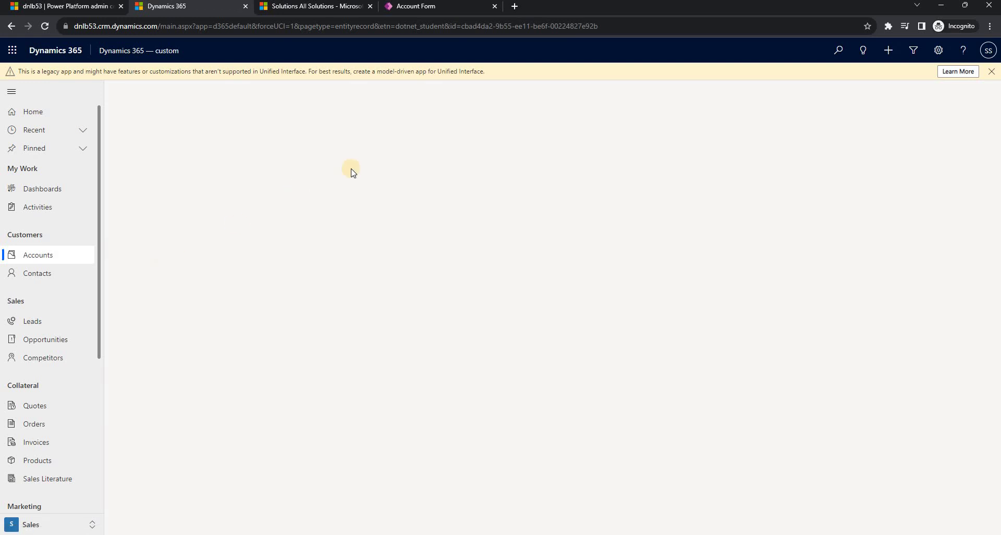
left_click(171, 157)
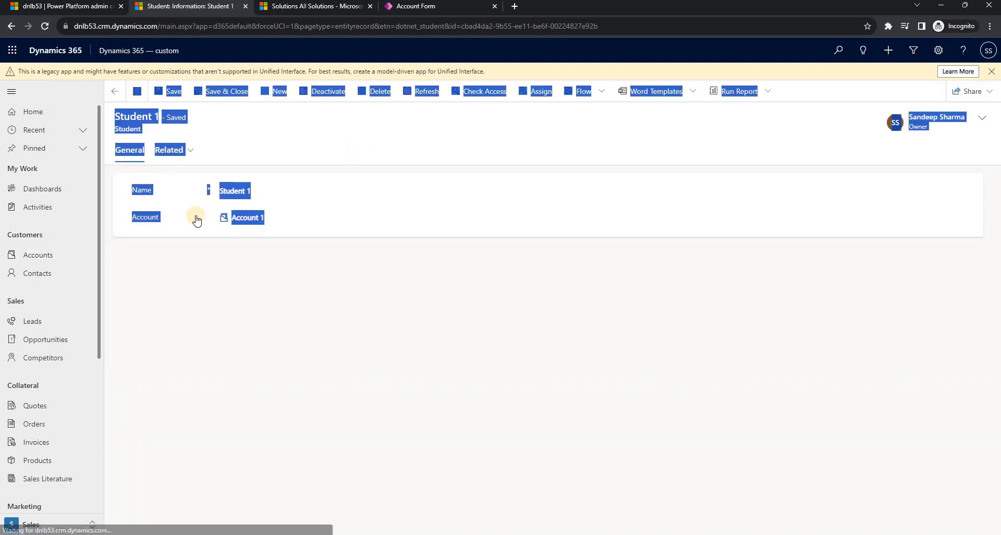
left_click(212, 220)
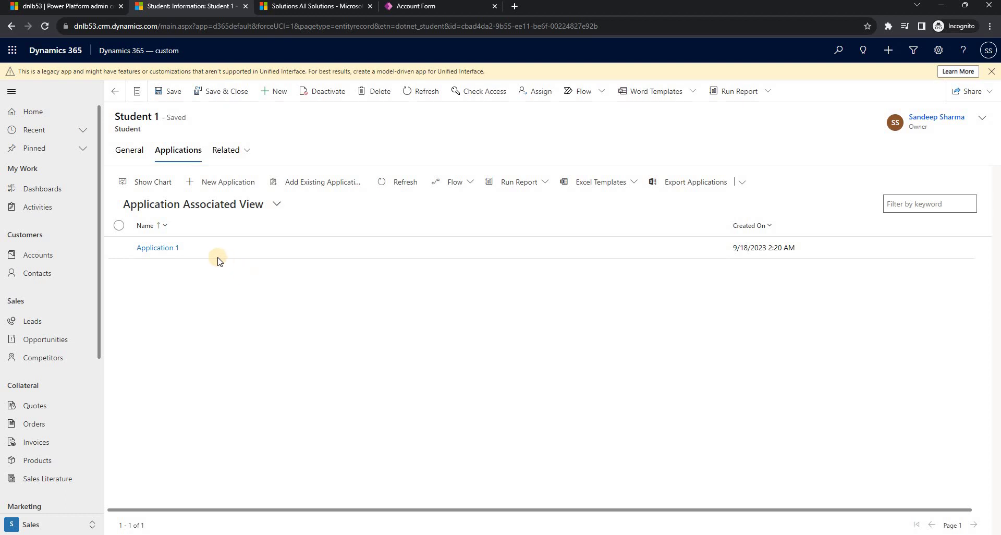
left_click(158, 249)
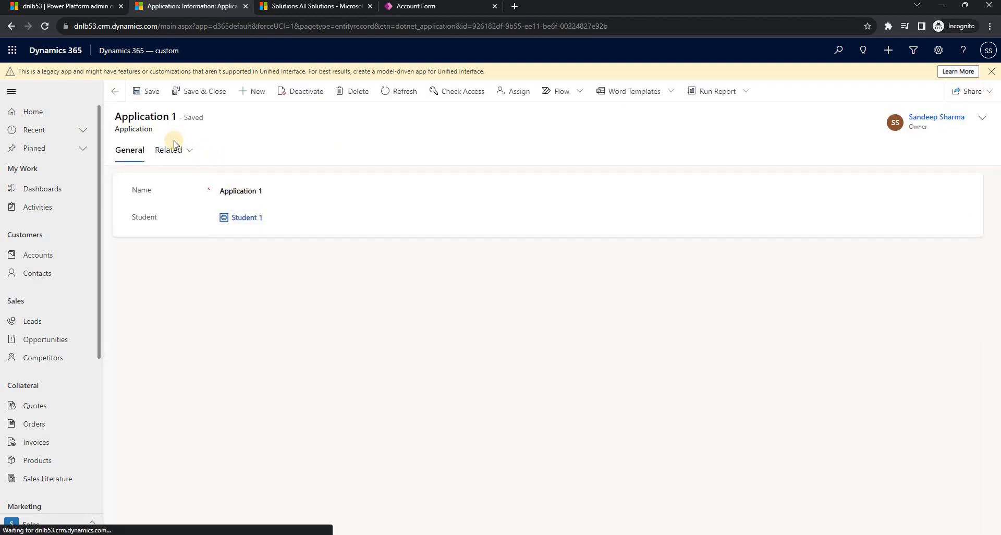
Step: Go back from Application 1 through its linked student to Account 1 and list the account's related students
left_click(234, 218)
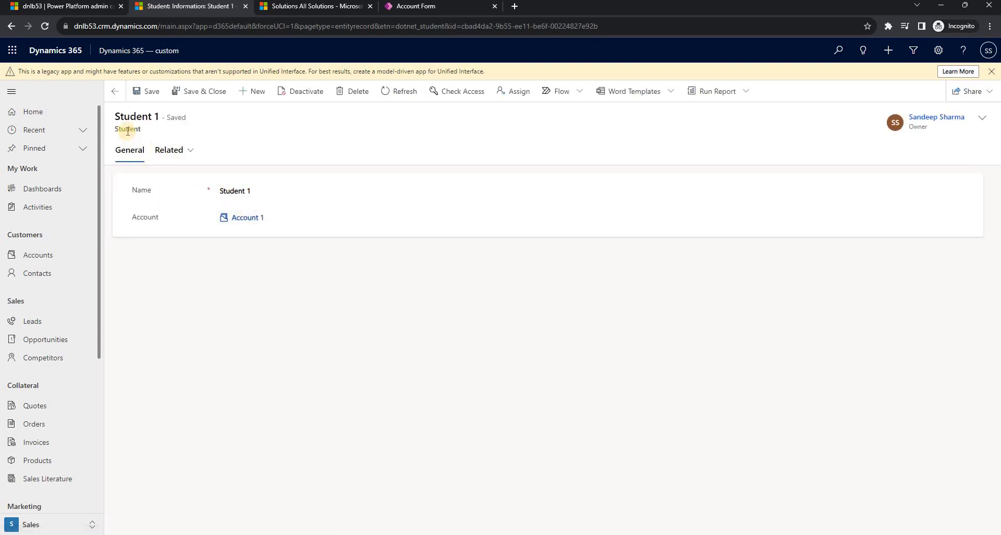
left_click(242, 219)
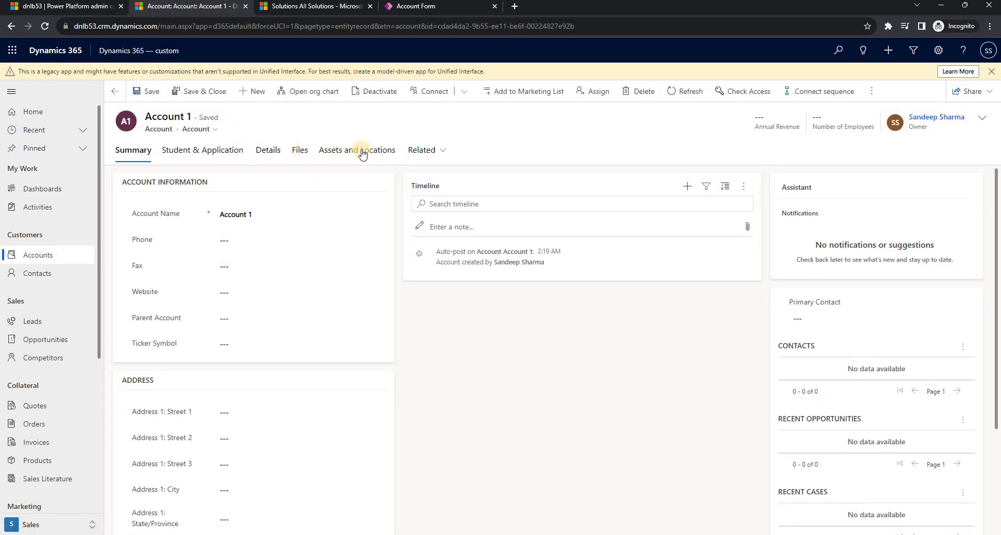
left_click(420, 150)
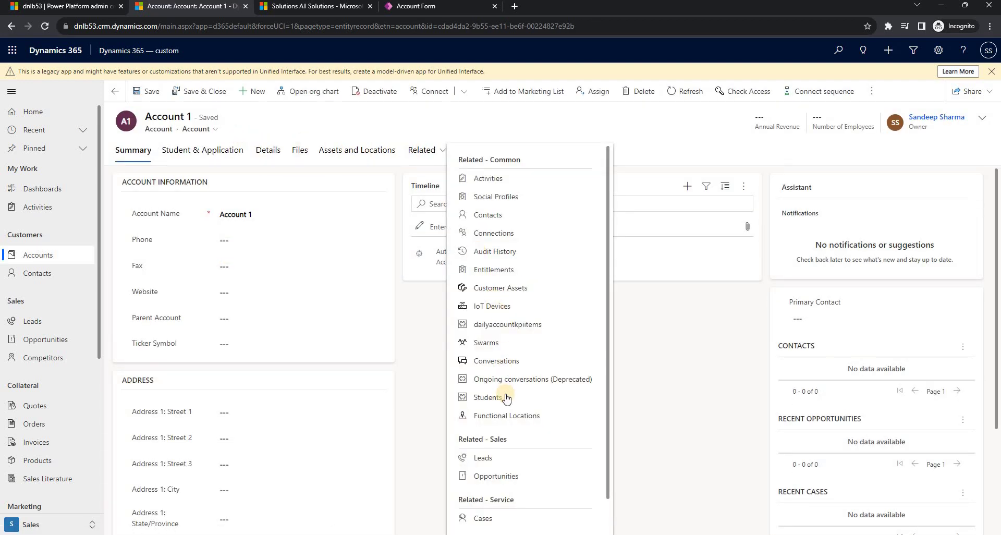
left_click(504, 403)
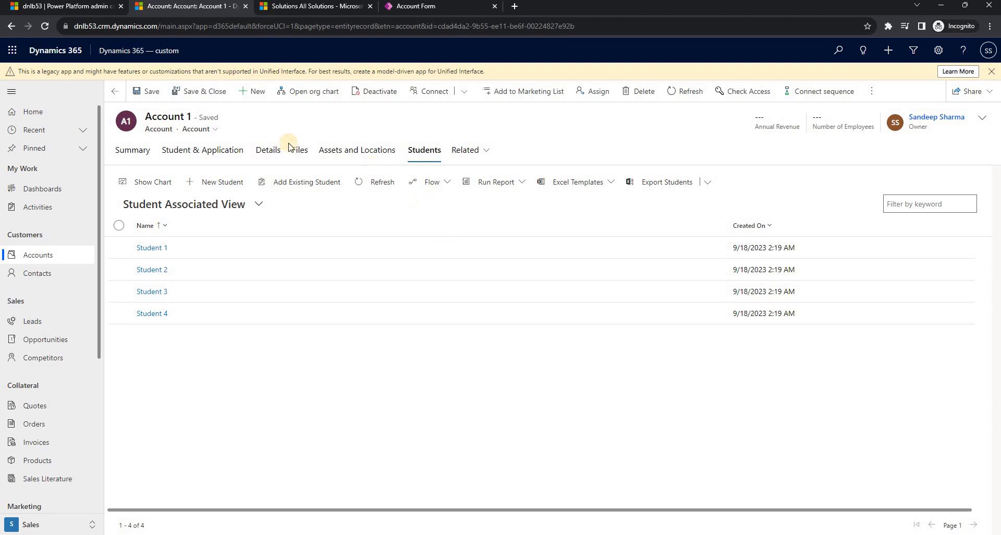
Step: Compare Account 1's Student & Application section with its related Students list
left_click(194, 146)
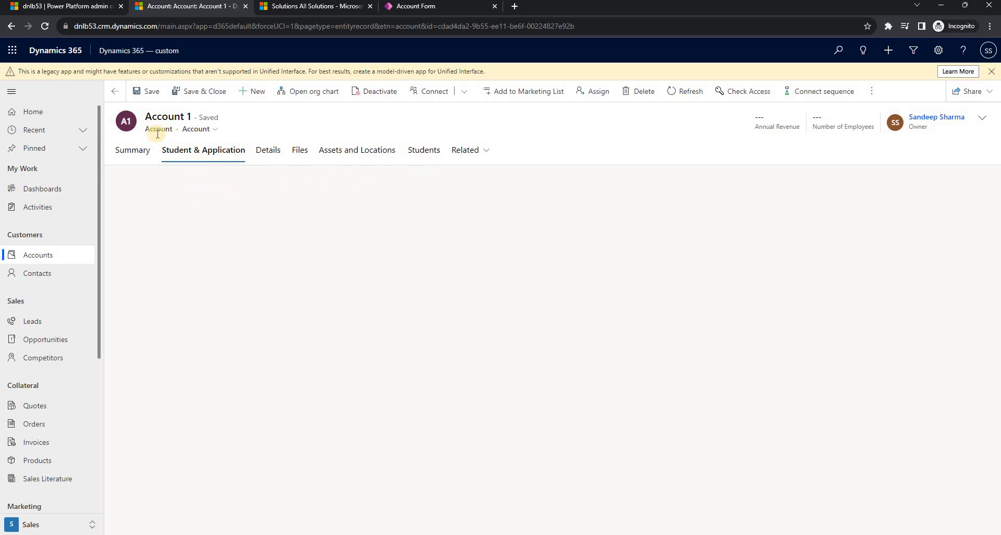
left_click(417, 151)
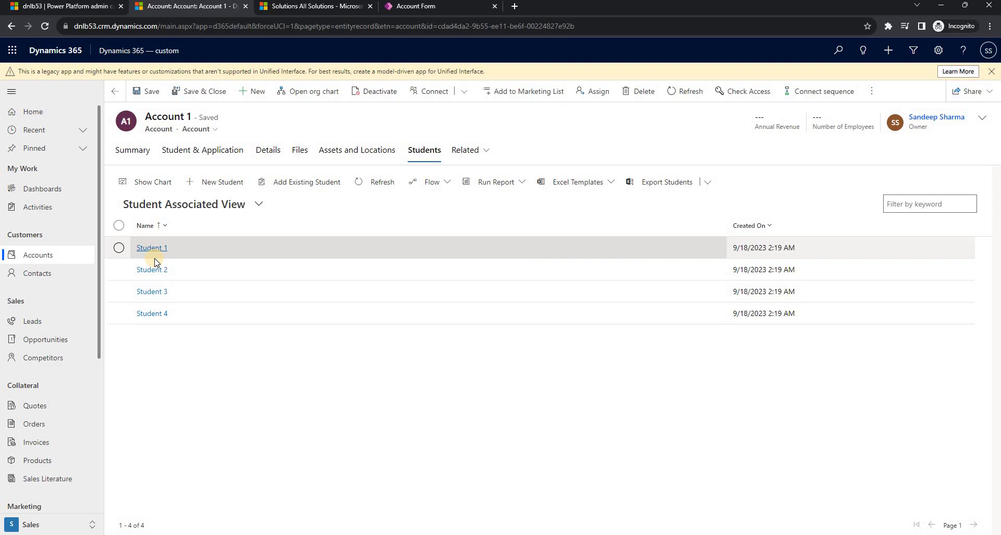
left_click(217, 152)
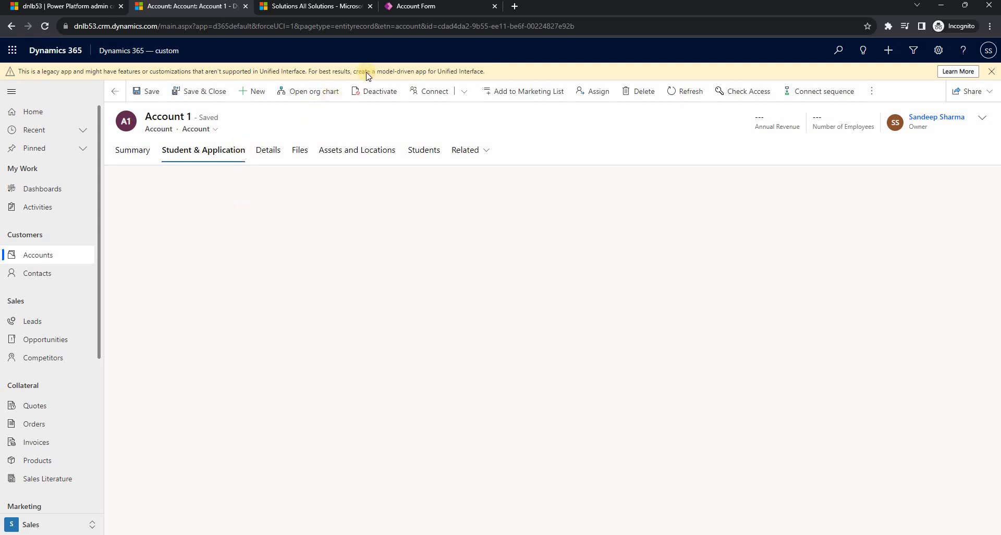
Step: Switch to the account form in Power Apps and choose the Editable Grid component for the Student & Application subgrid
left_click(432, 11)
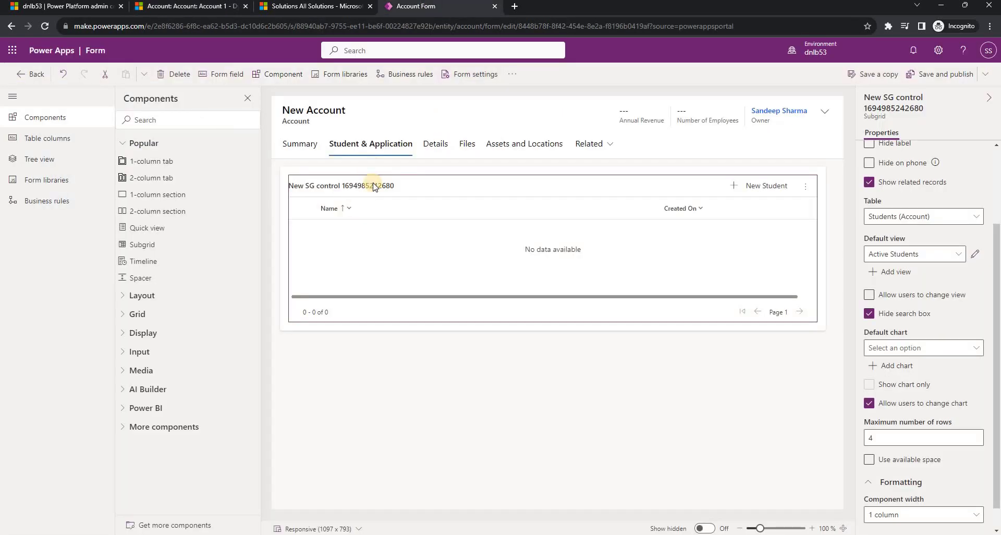
left_click(177, 6)
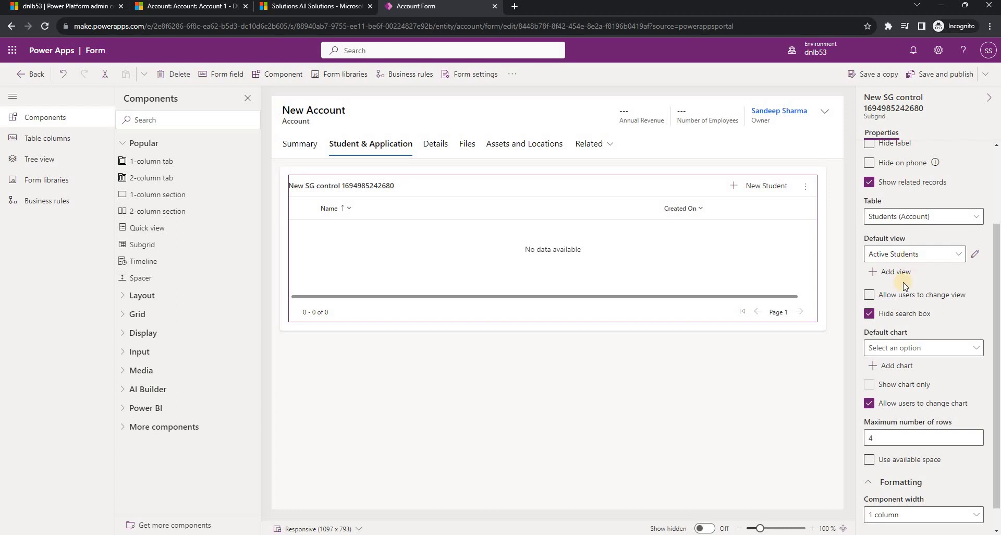
scroll(905, 347, "down", 1)
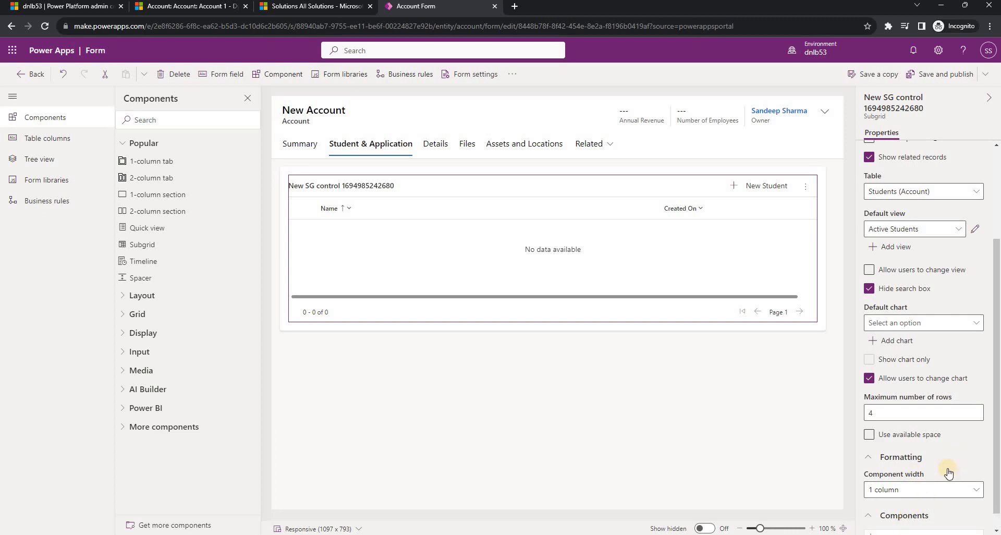
left_click(914, 515)
left_click(900, 519)
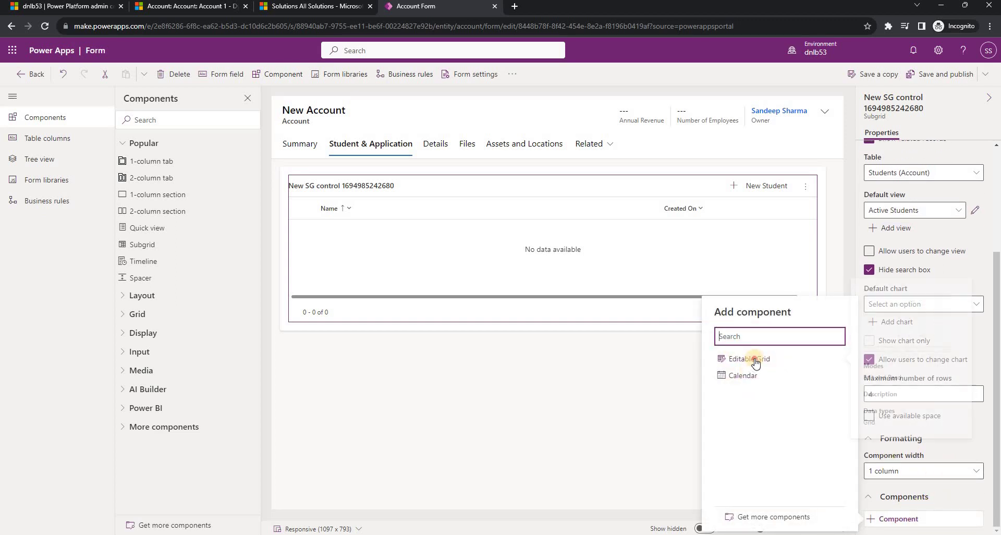
left_click(756, 359)
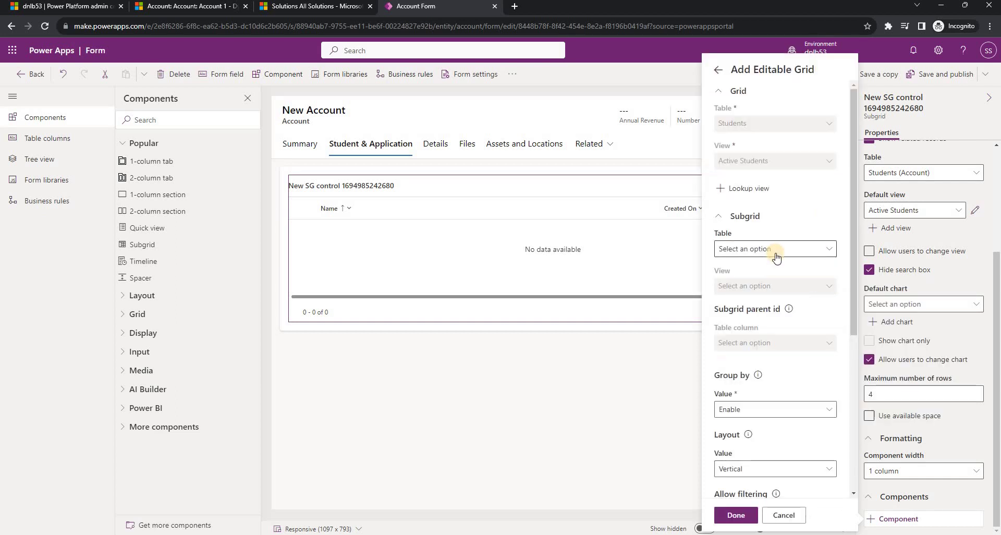
Step: Set the Editable Grid's nested subgrid table to Applications and its view to Active Applications
left_click(772, 250)
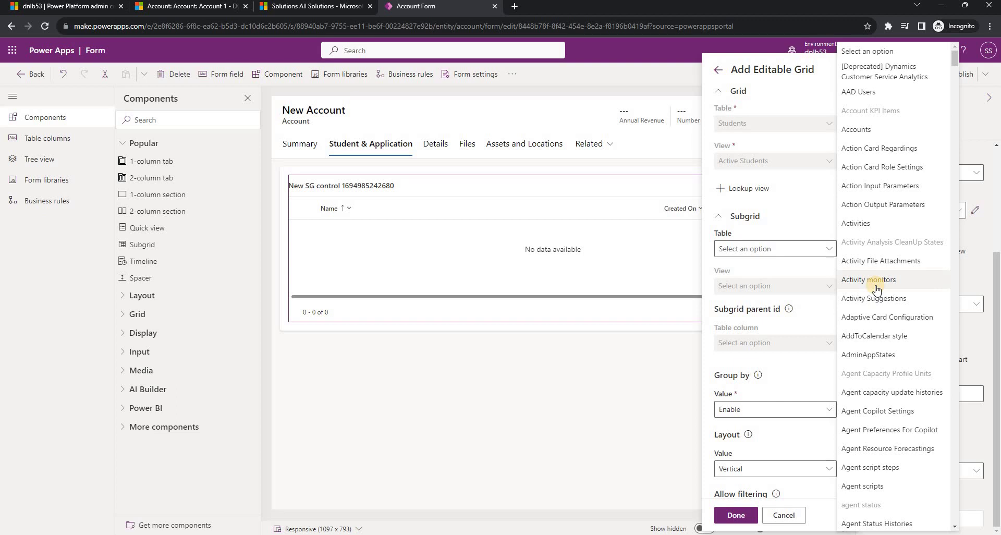
scroll(882, 313, "down", 3)
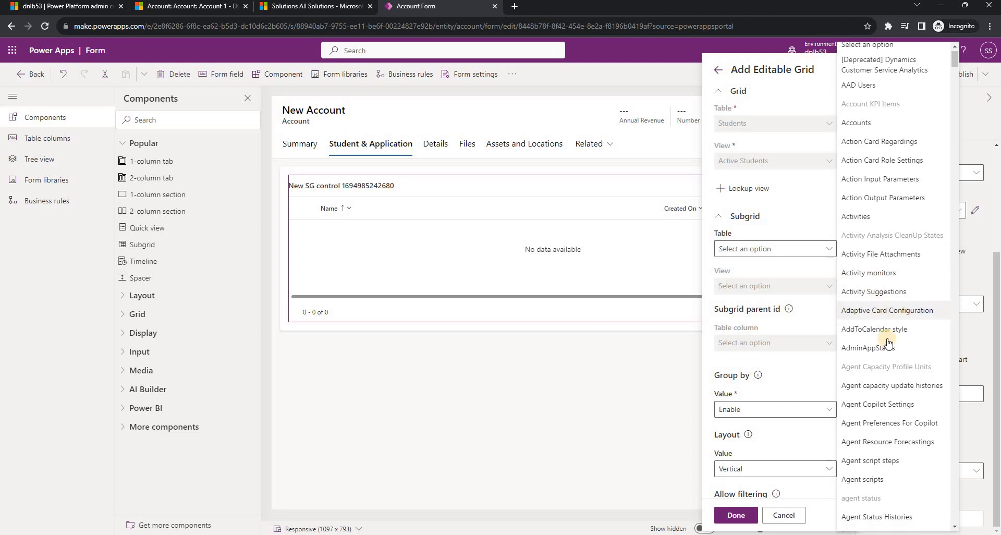
scroll(892, 378, "down", 10)
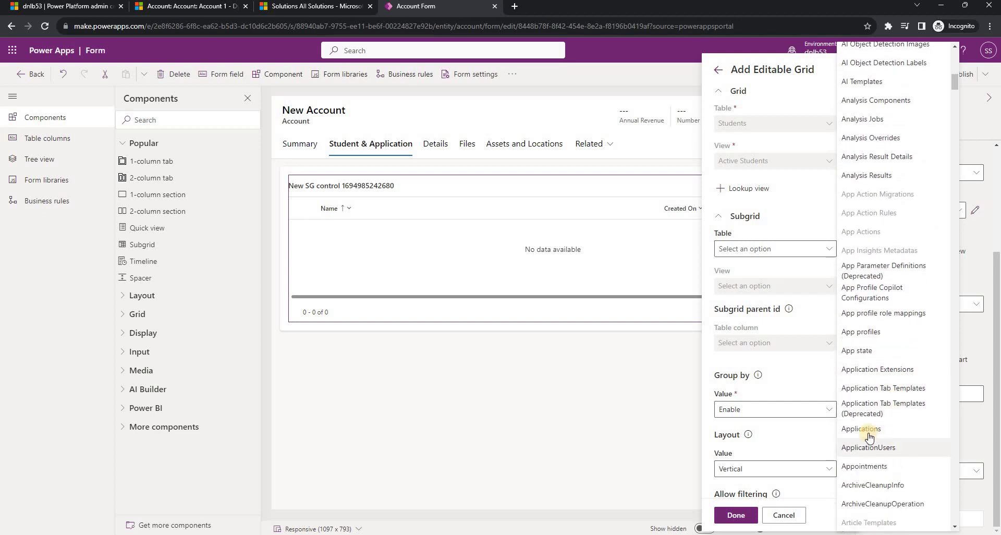
left_click(880, 436)
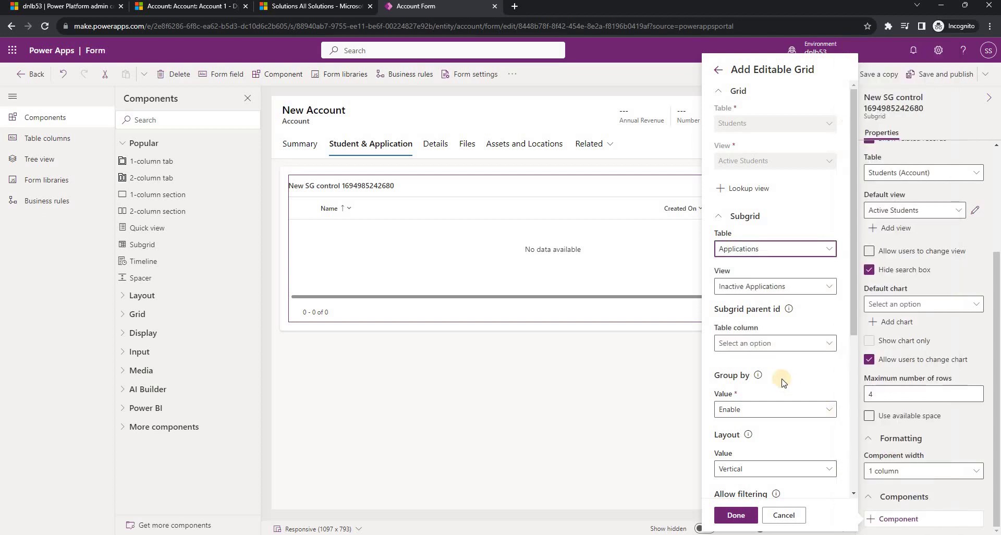
left_click(765, 287)
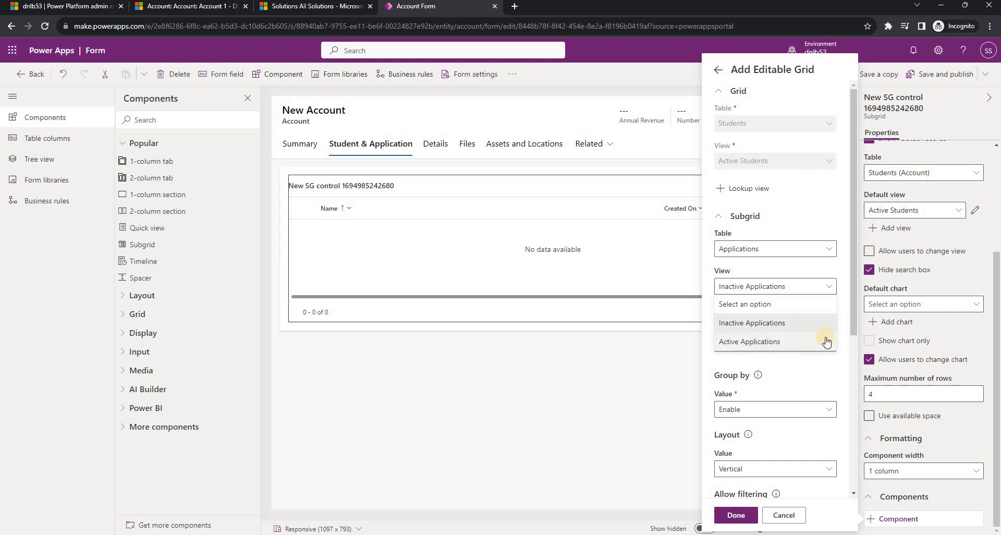
left_click(764, 341)
Step: Set the nested subgrid's parent id column to Student (Lookup), check the remaining options and finish adding the Editable Grid
left_click(791, 345)
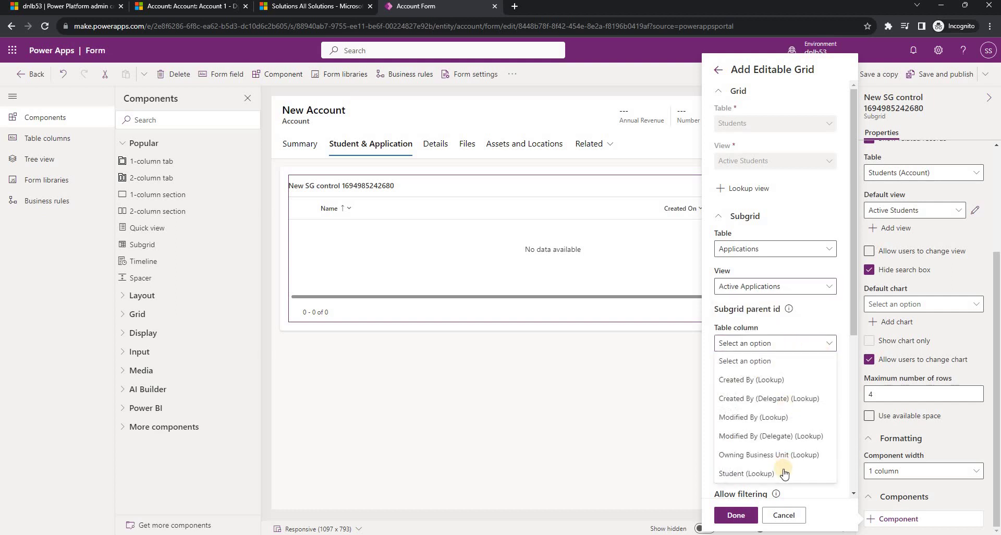
key("Return")
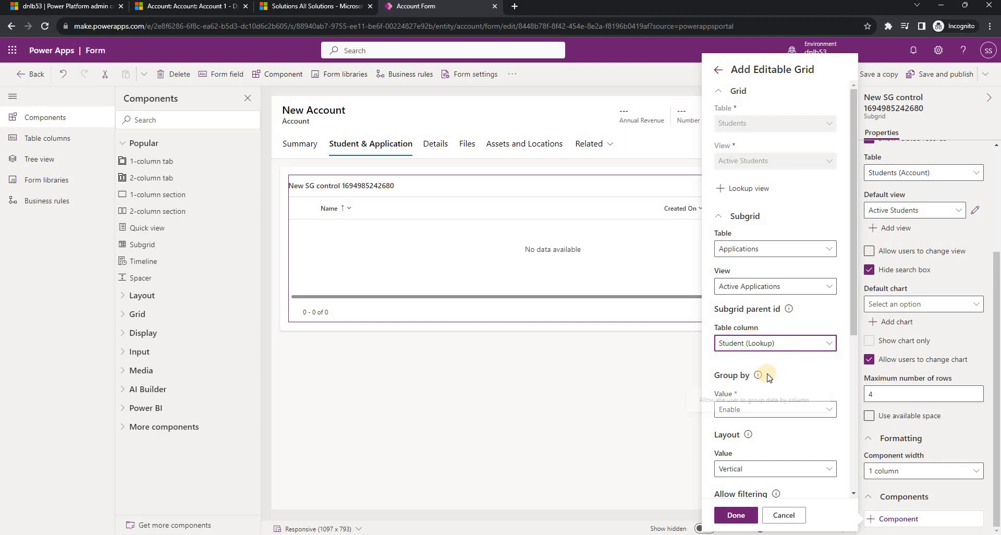
mouse_move(768, 378)
scroll(769, 310, "down", 3)
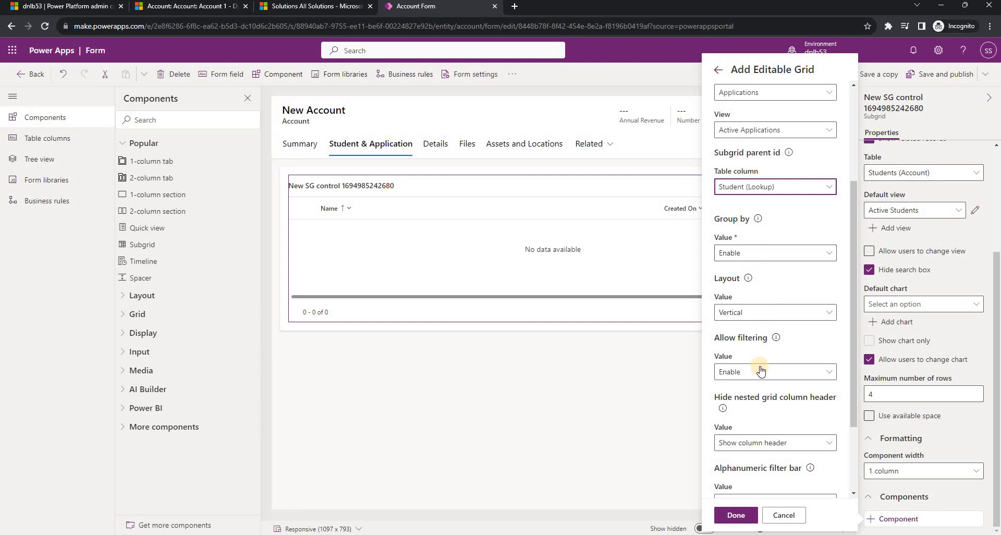
scroll(764, 397, "down", 2)
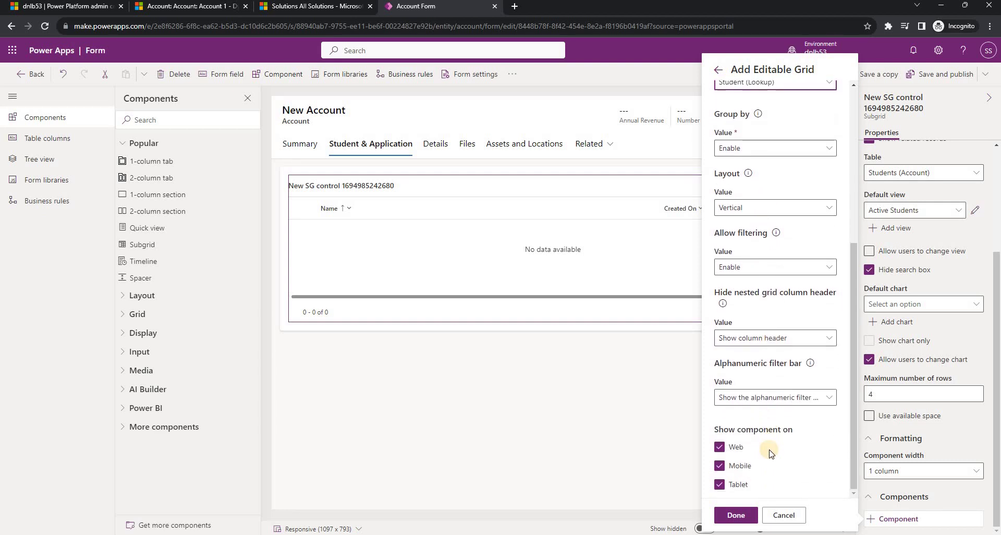
scroll(775, 437, "up", 5)
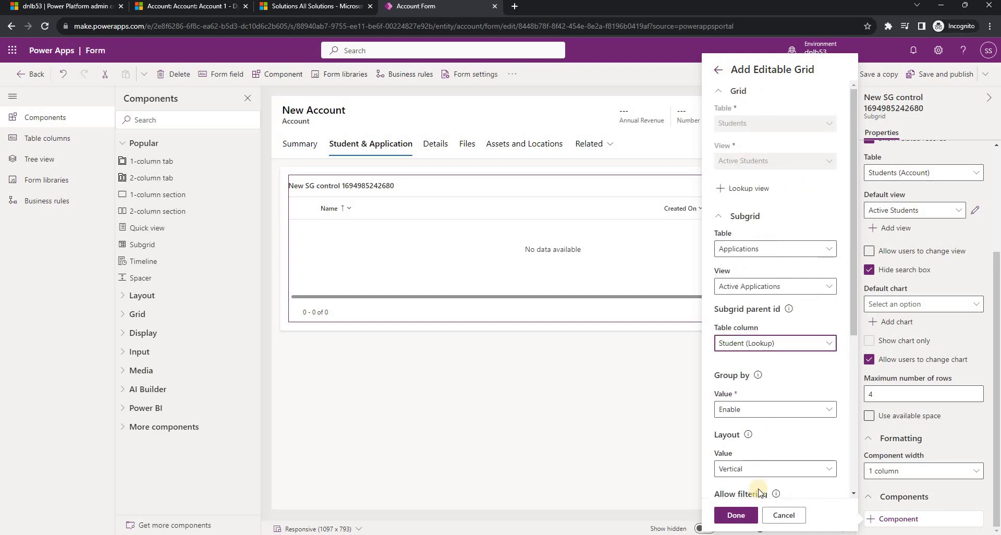
left_click(736, 515)
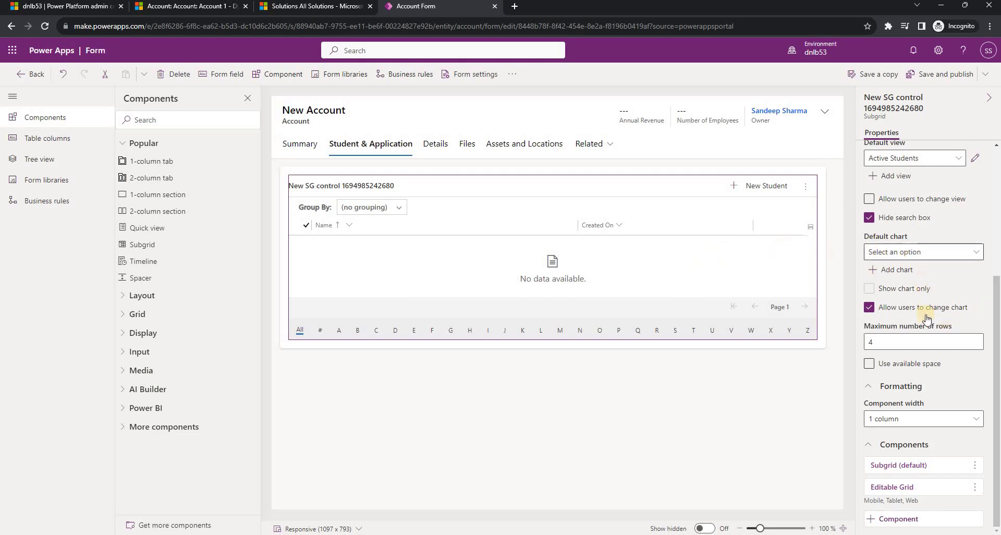
Step: Review the subgrid's properties and Editable Grid configuration, and save and publish the account form
scroll(920, 378, "up", 4)
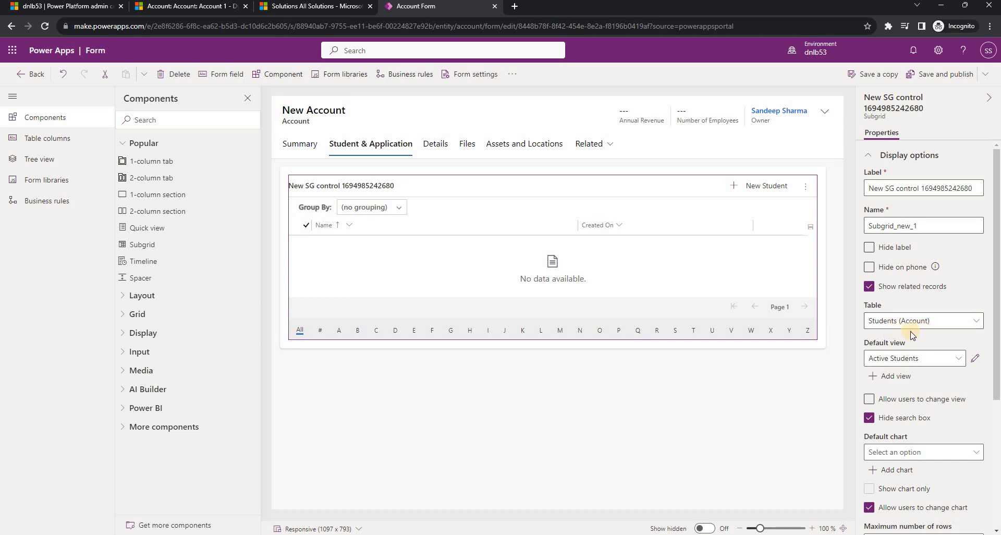
scroll(926, 371, "down", 2)
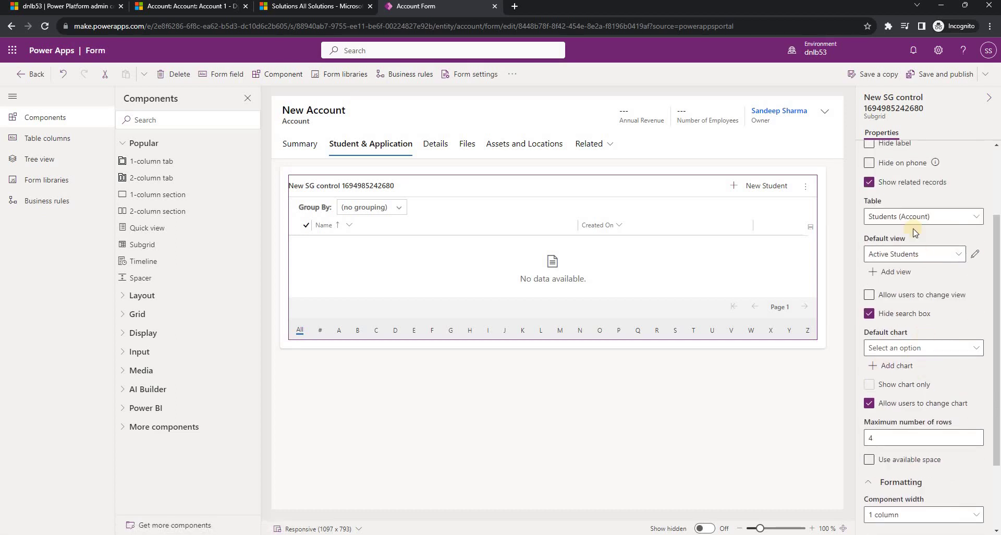
scroll(915, 365, "down", 2)
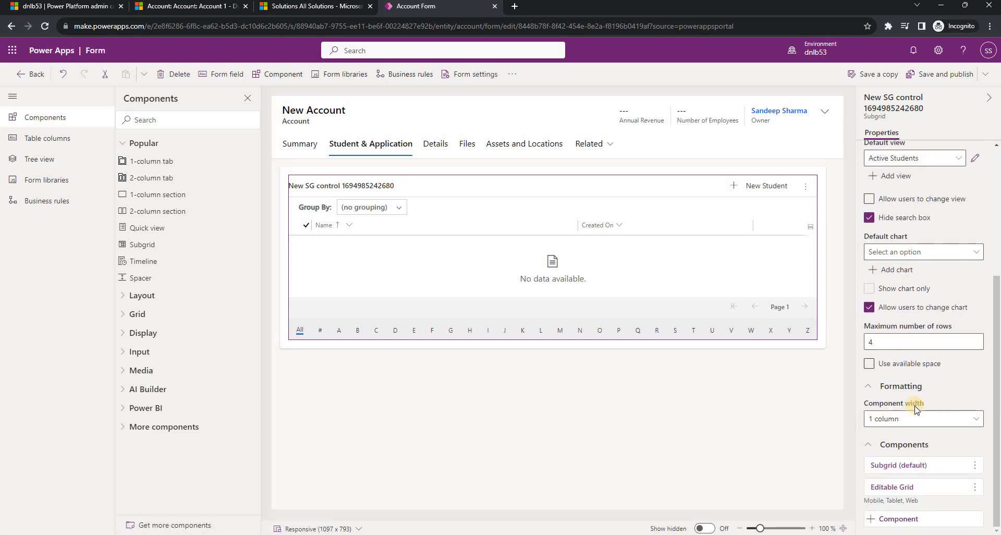
left_click(897, 491)
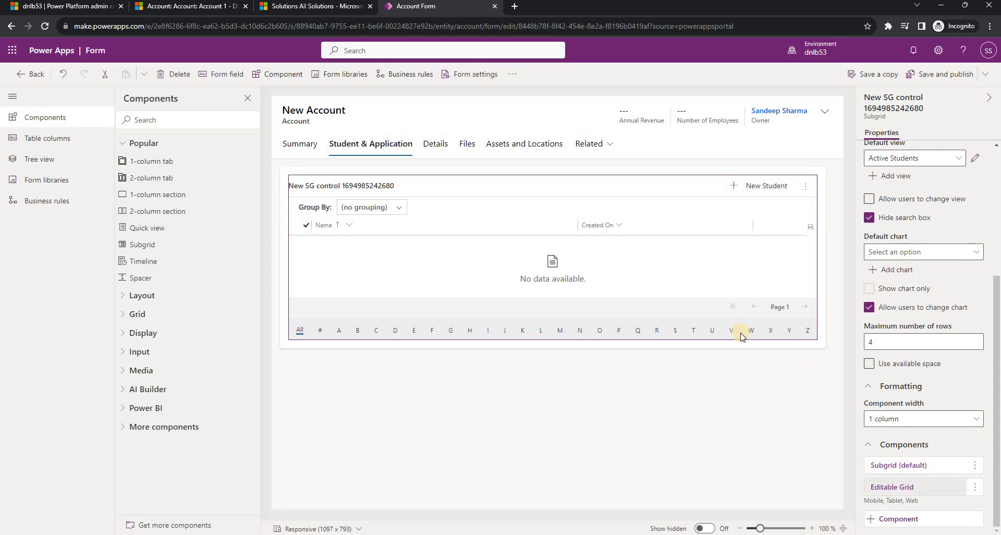
scroll(756, 208, "down", 2)
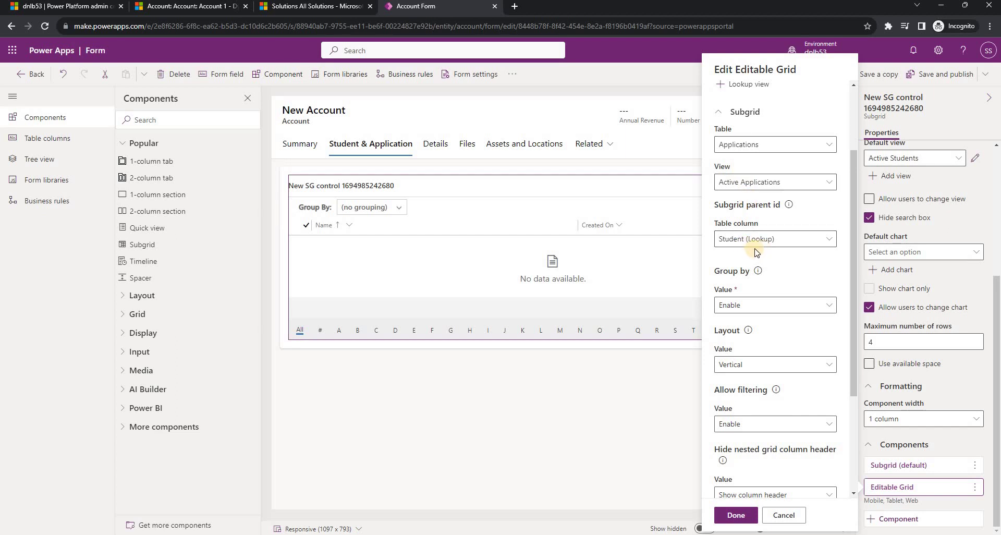
left_click(737, 515)
left_click(952, 74)
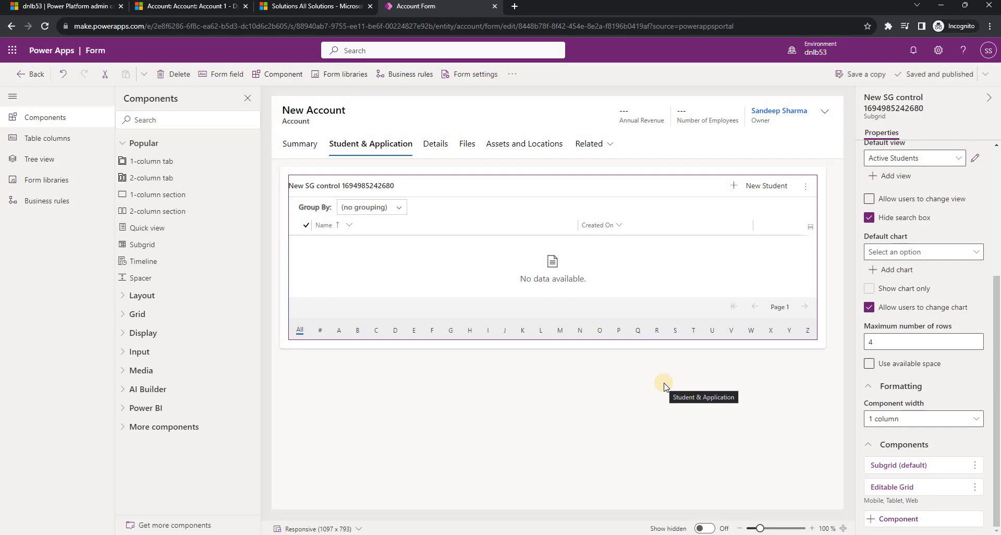
Step: Switch to the Account 1 record in Dynamics 365 and expand Student 1, Student 2 and Student 4 under Student & Application to view their applications
left_click(181, 6)
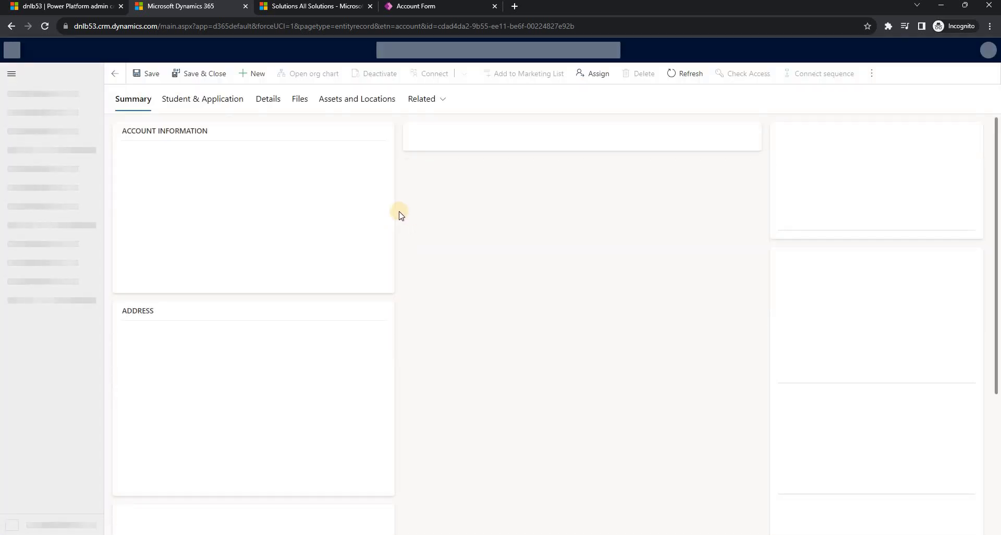
left_click(213, 133)
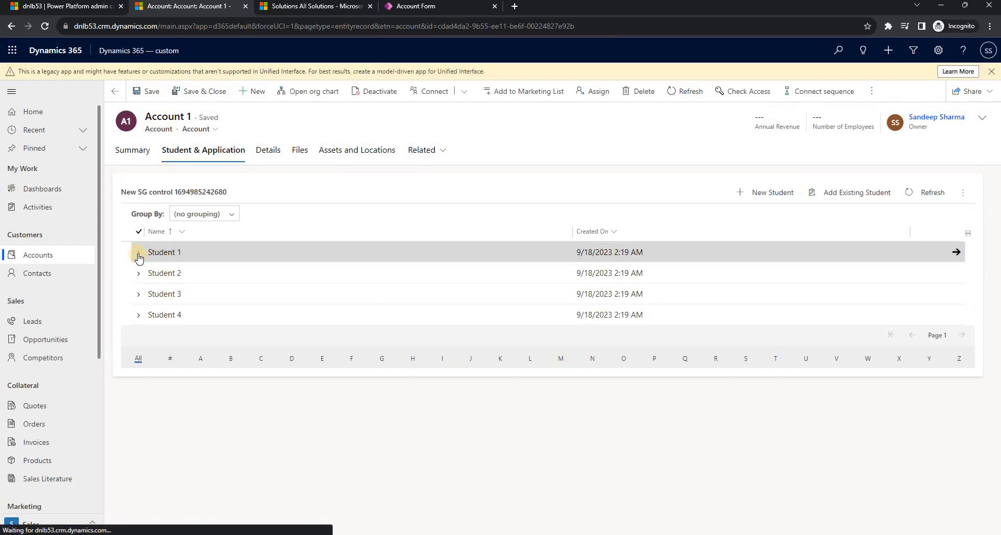
left_click(138, 253)
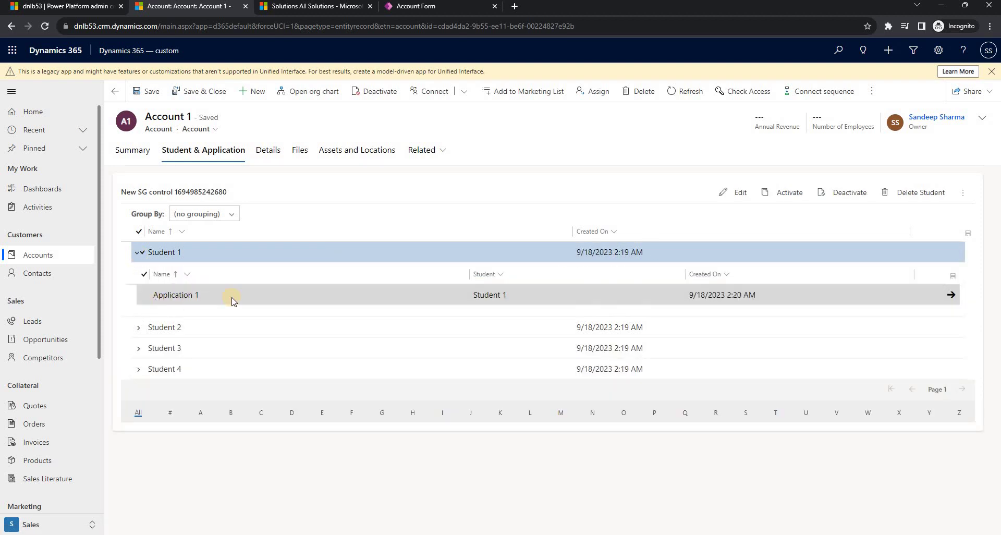
left_click(137, 328)
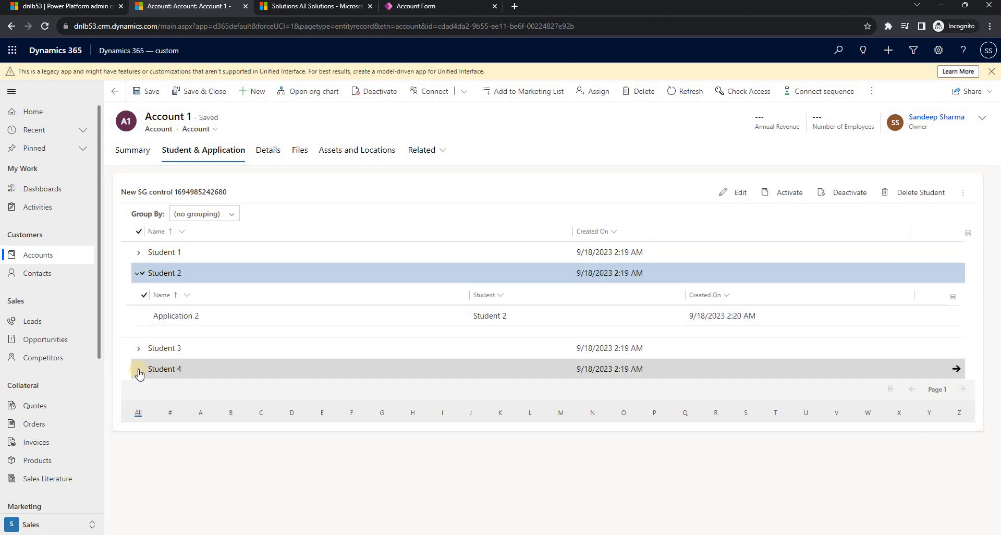
left_click(245, 368)
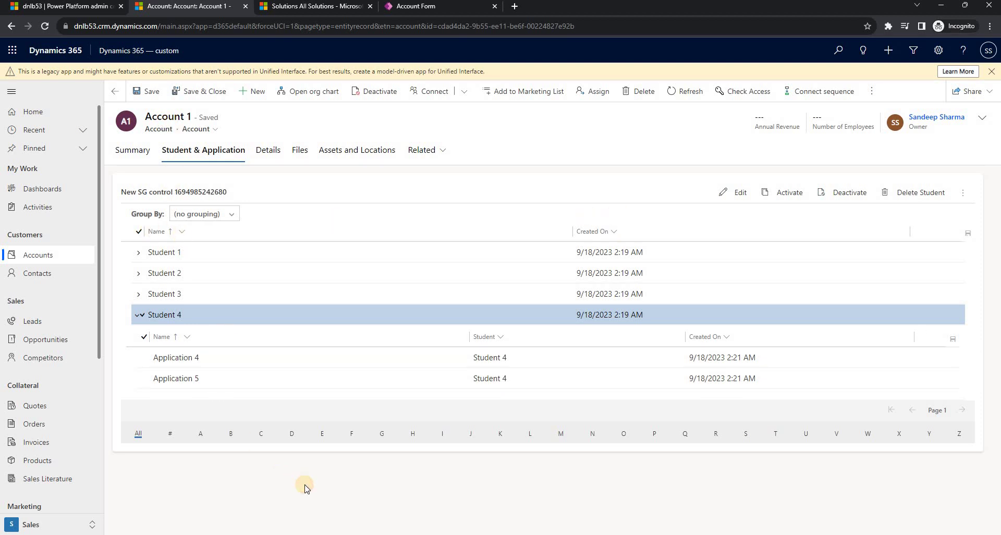
Step: Check inline editing in Student 4's nested grid by opening the Name cells of Application 4 and Application 5
left_click(240, 358)
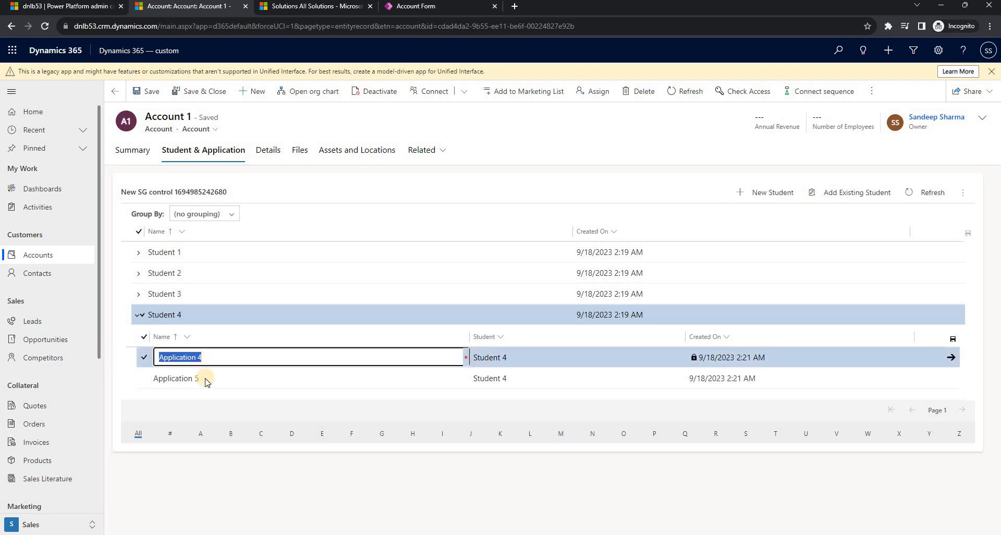
left_click(212, 378)
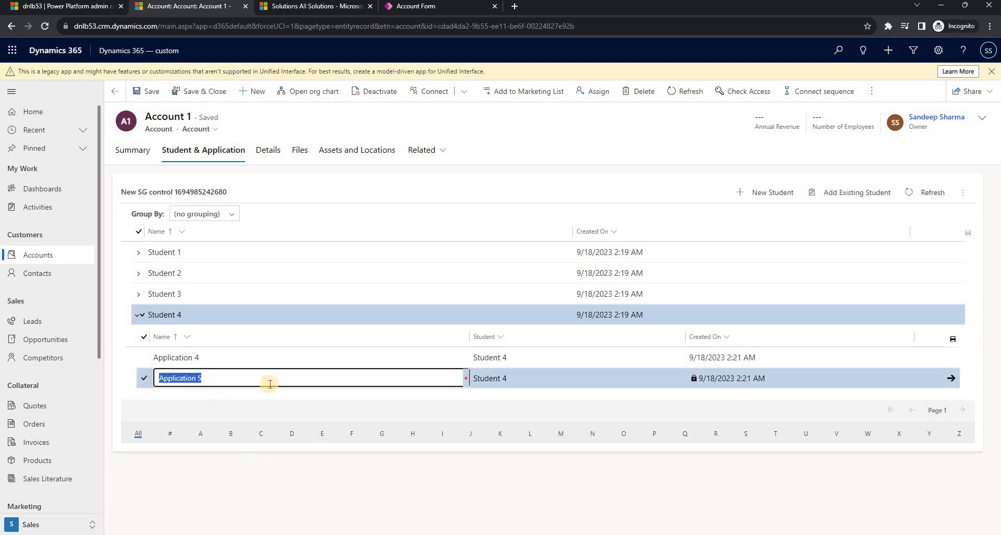
key("Up")
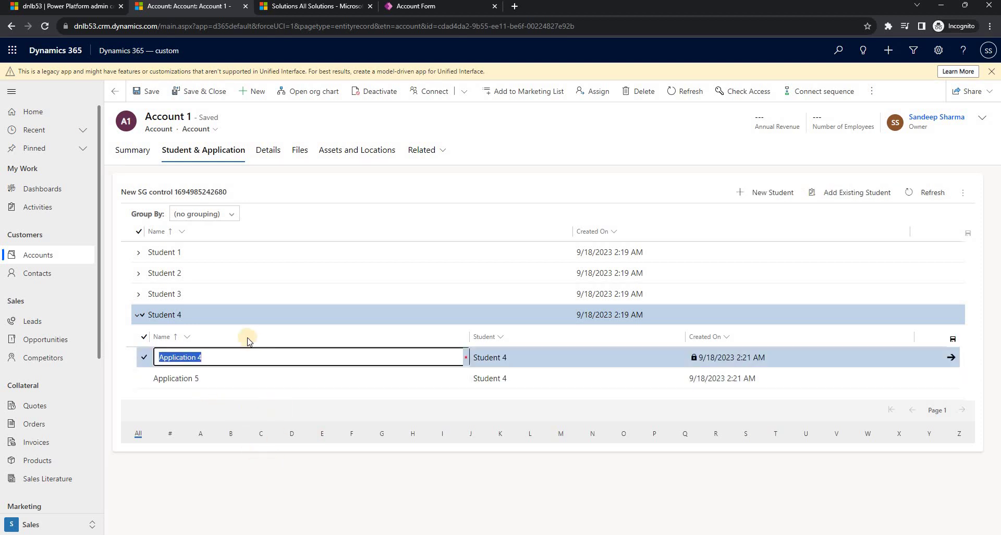